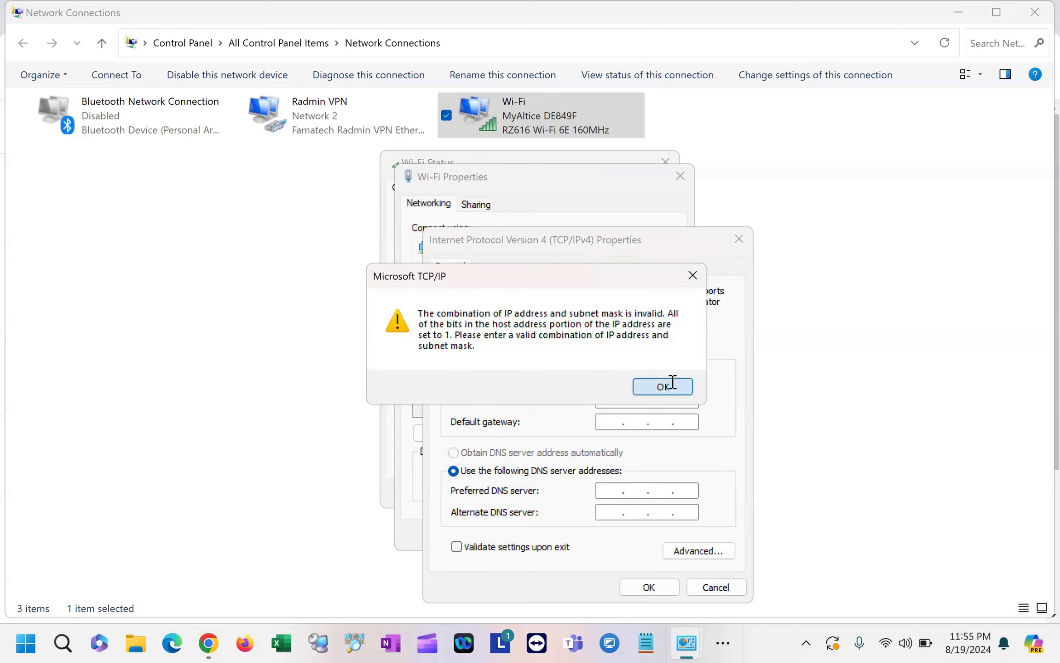
Step: Dismiss the address warning and try to apply 192.168.1.0 as the Wi-Fi adapter's static IPv4 address
left_click(692, 380)
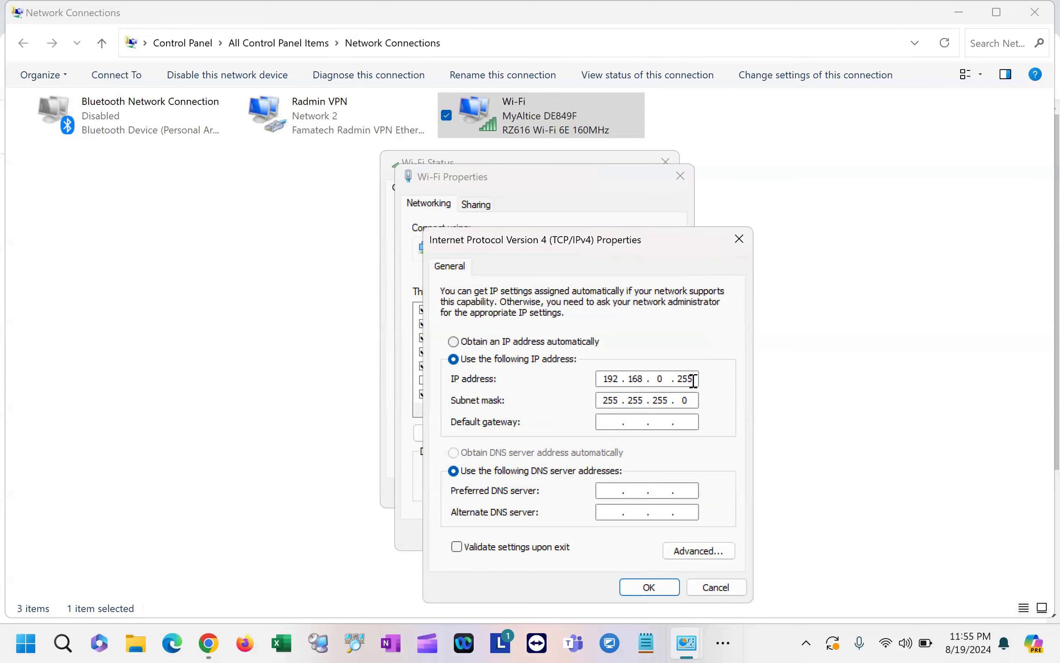
left_click(661, 377)
key("BackSpace")
type("1")
key("BackSpace")
key("BackSpace")
key("BackSpace")
type("0")
left_click(649, 587)
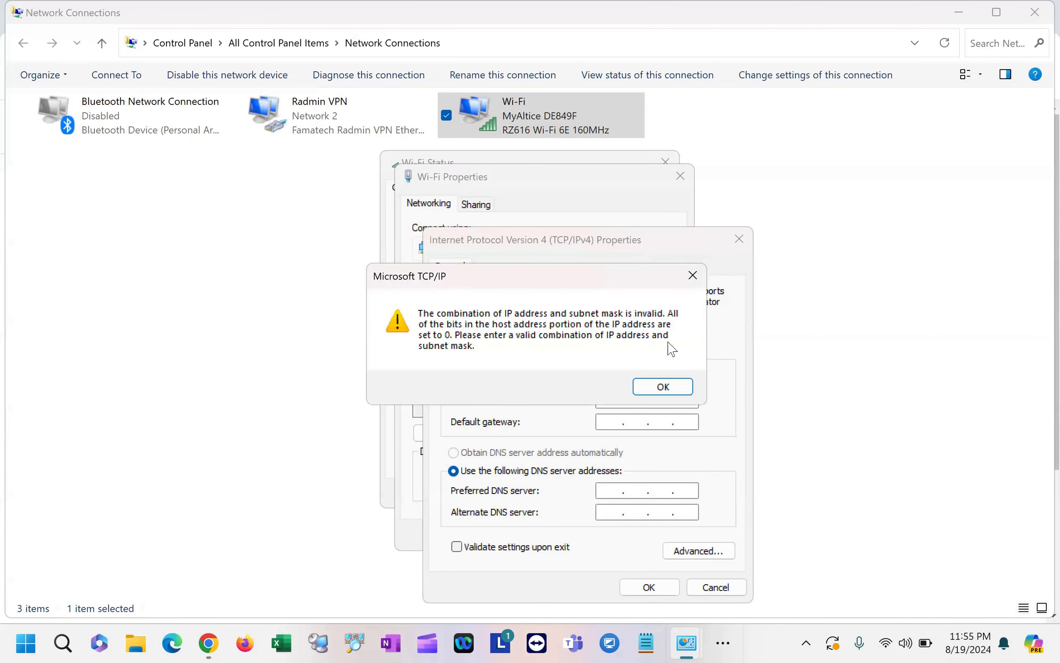
left_click(657, 388)
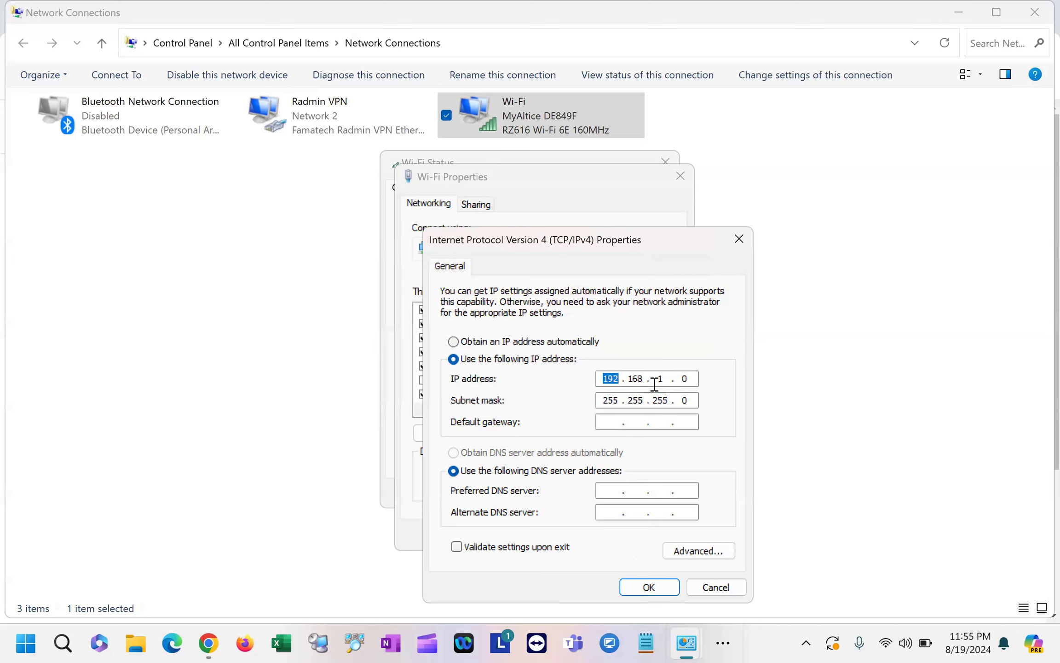
Step: Try to apply the static IPv4 address 192.168.1.255 with the same subnet mask, dismissing the warning
left_click(661, 381)
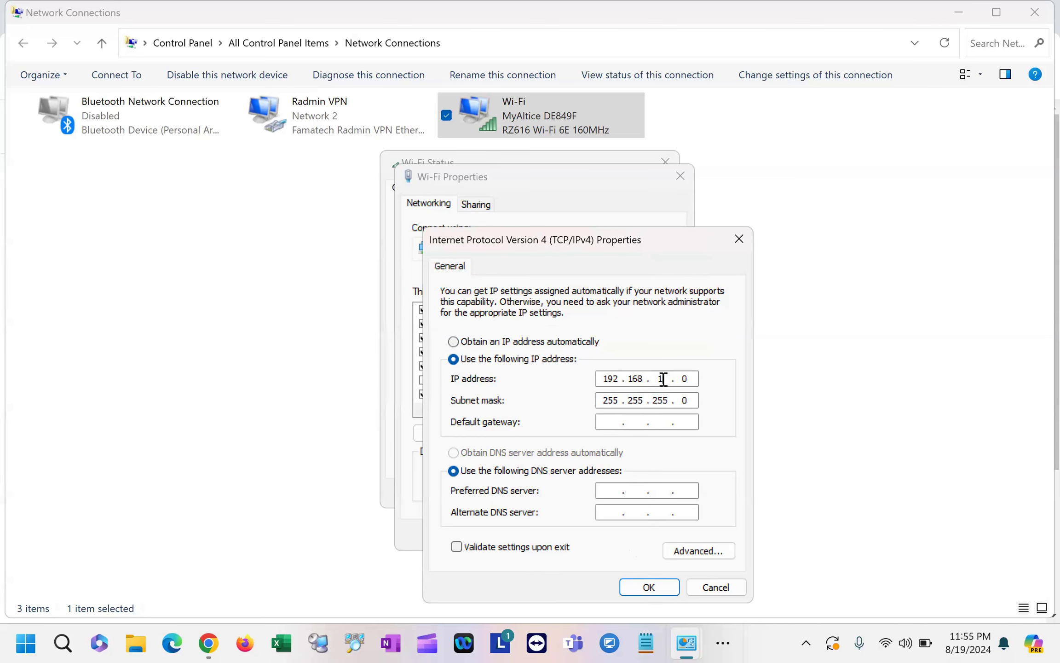
double_click(689, 378)
type("255")
left_click(650, 587)
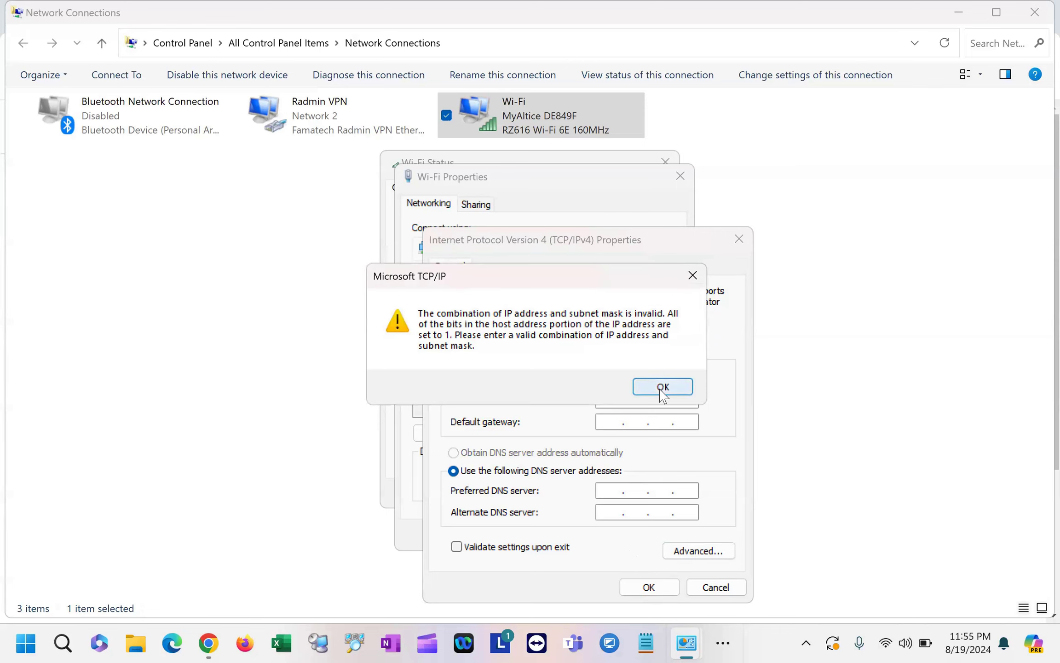
left_click(661, 388)
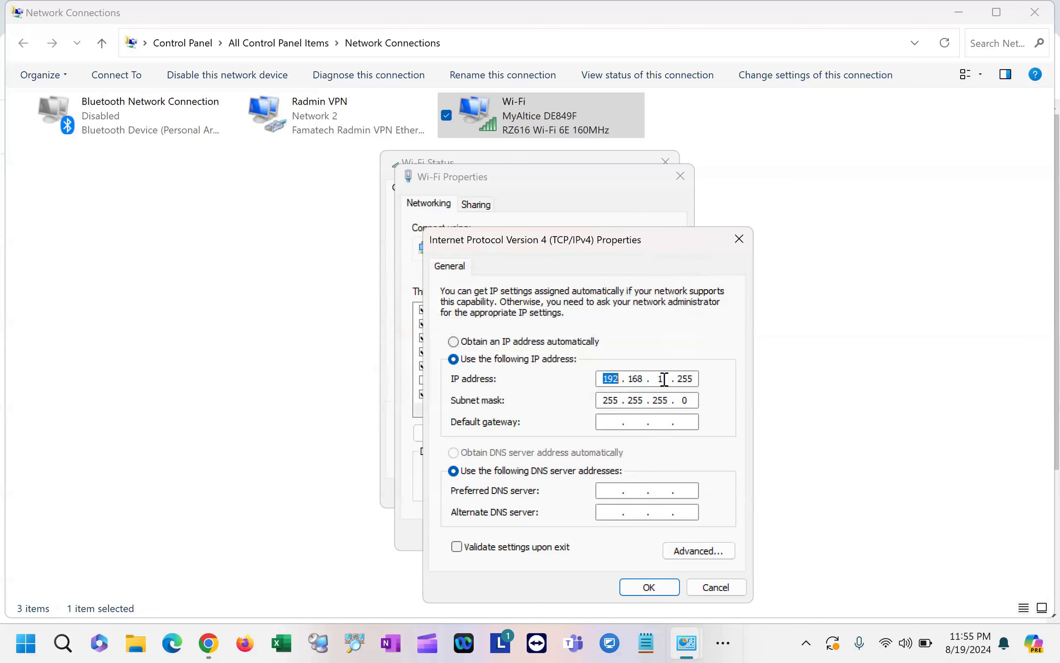
Step: Set the static IPv4 address to 192.168.2.0, try to apply it, and dismiss the warning
left_click(663, 379)
type("2")
key("BackSpace")
key("BackSpace")
key("BackSpace")
type("0")
left_click(643, 593)
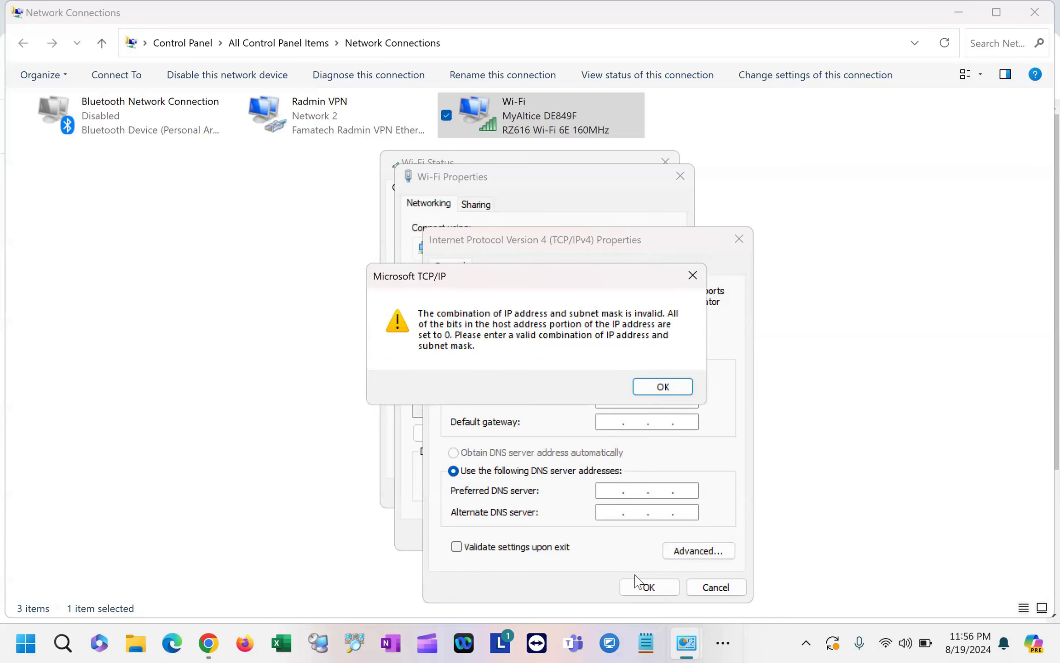
left_click(661, 388)
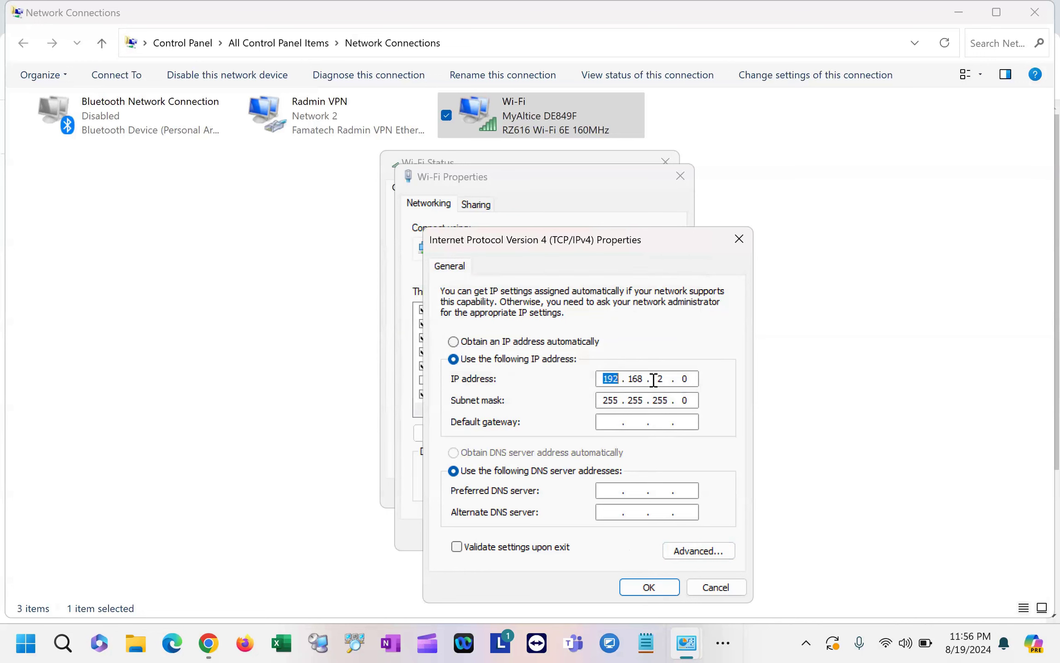
Step: Set the subnet mask to 255.255.252.0 and apply the IPv4 settings
left_click(670, 400)
key("BackSpace")
key("BackSpace")
type("52")
left_click(649, 587)
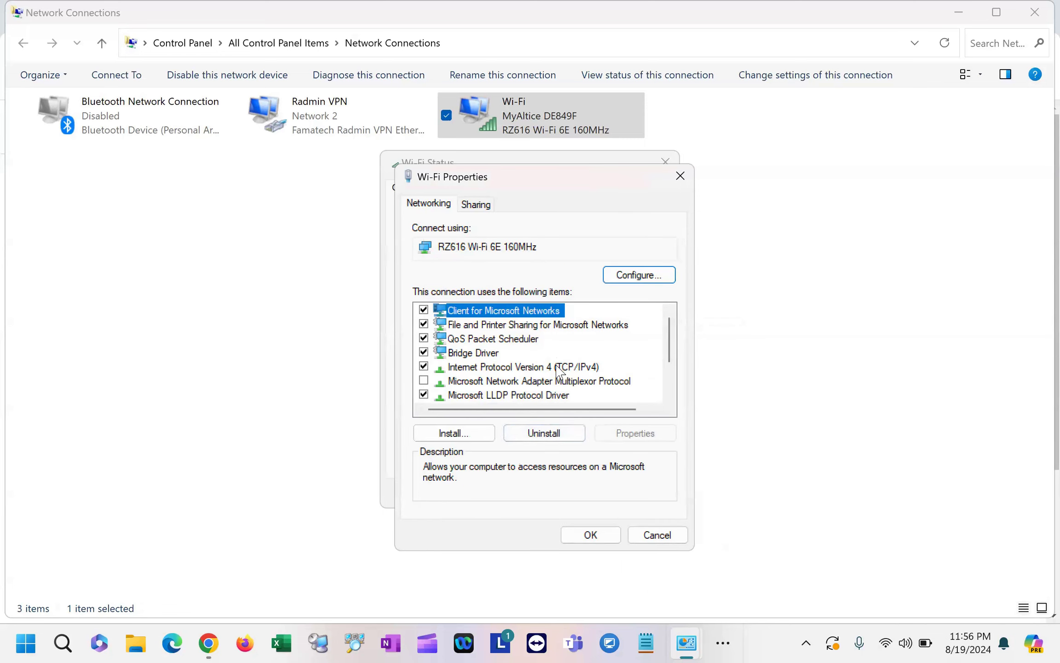
Step: Reopen the Wi-Fi adapter's IPv4 properties, set the IP address to 192.168.0.255, and apply it
double_click(558, 368)
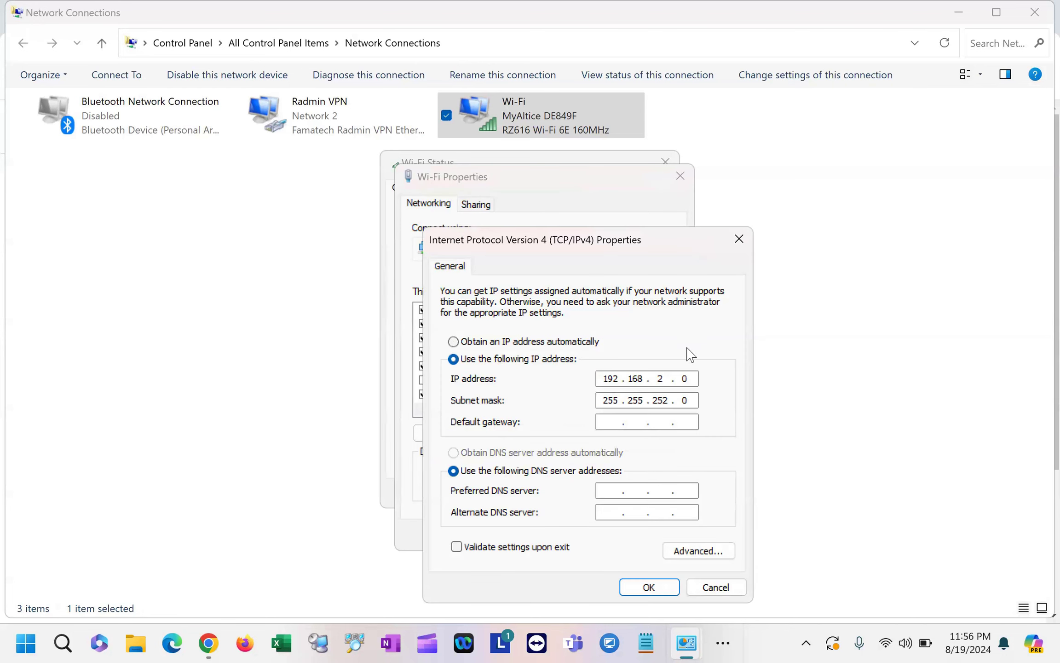
left_click(666, 378)
key("BackSpace")
type("0")
key("Tab")
left_click(687, 382)
key("BackSpace")
type("255")
left_click(648, 587)
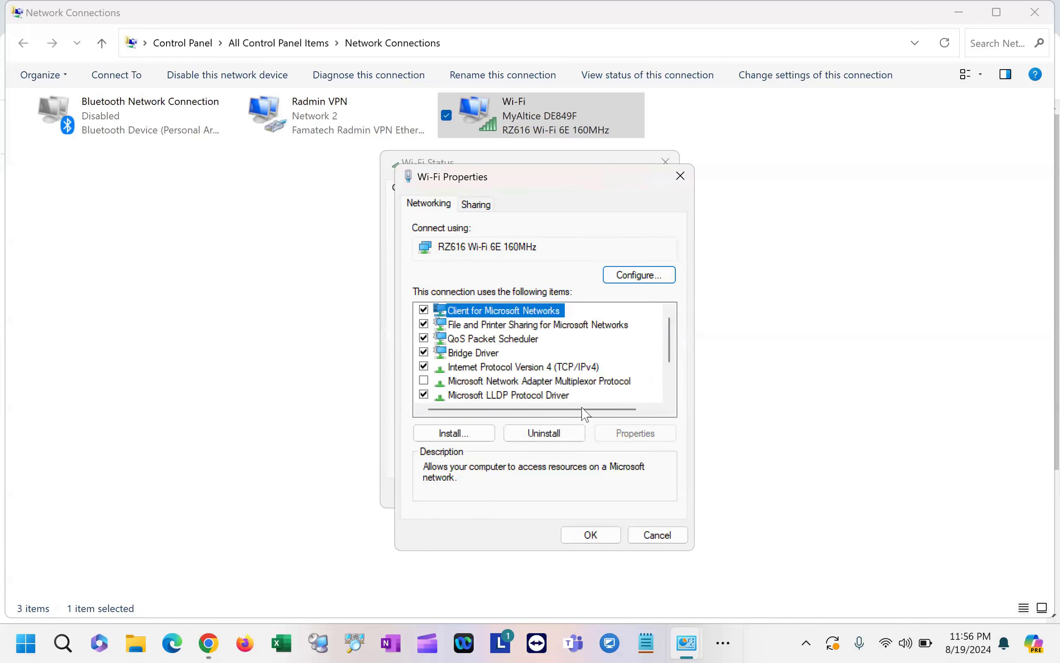
Step: Reopen the IPv4 properties, try to apply the IP address 192.168.3.255, and dismiss the warning
double_click(579, 366)
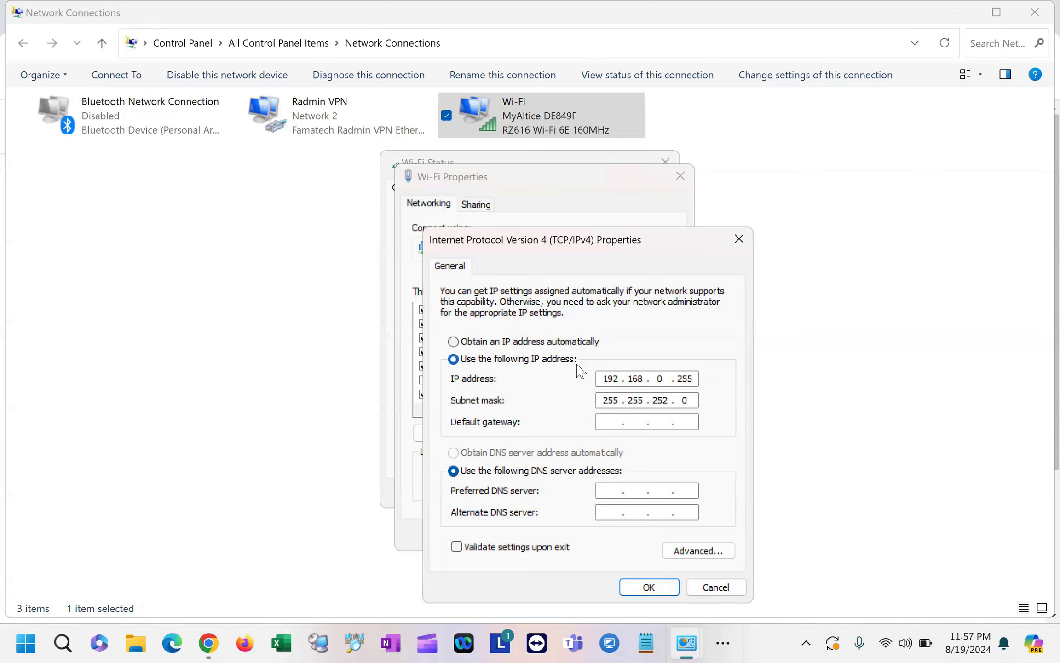
left_click(664, 378)
key("BackSpace")
type("3")
left_click(667, 588)
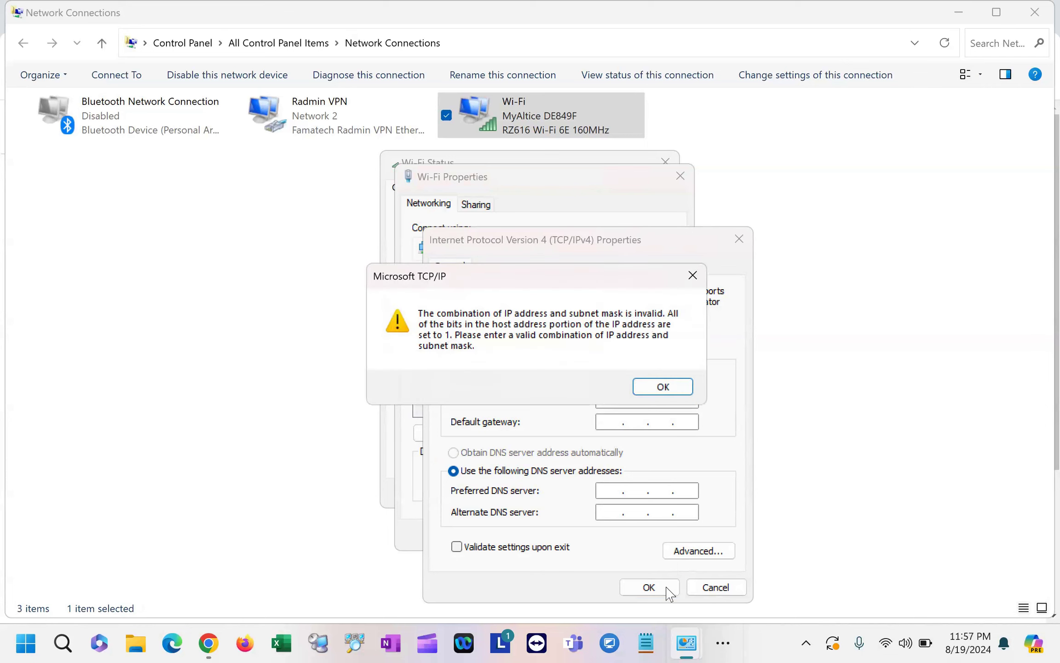
left_click(666, 389)
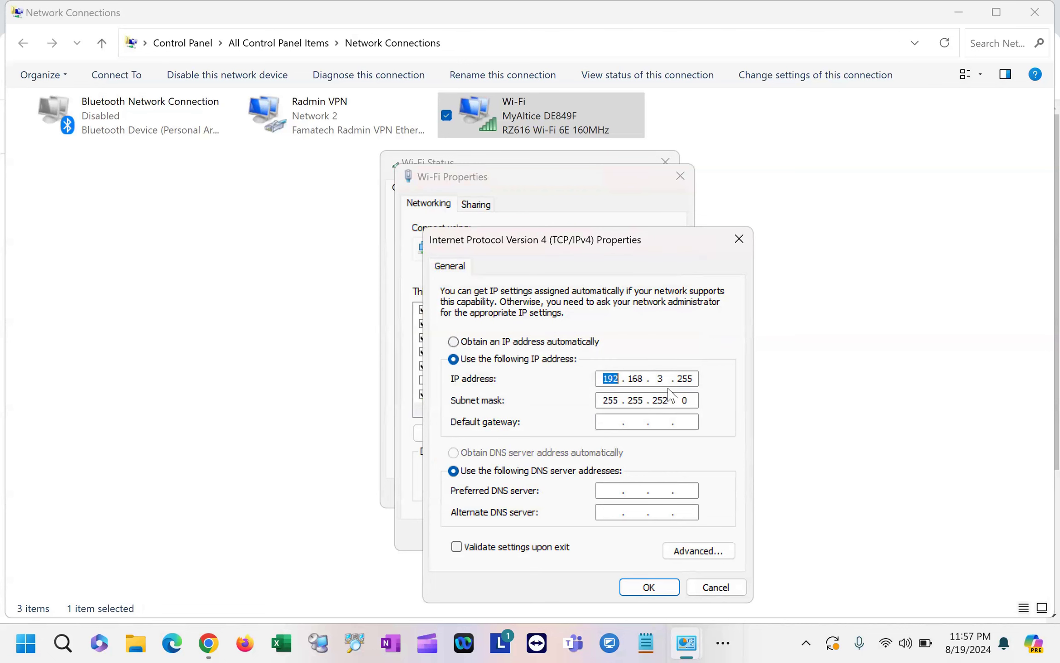
left_click(668, 379)
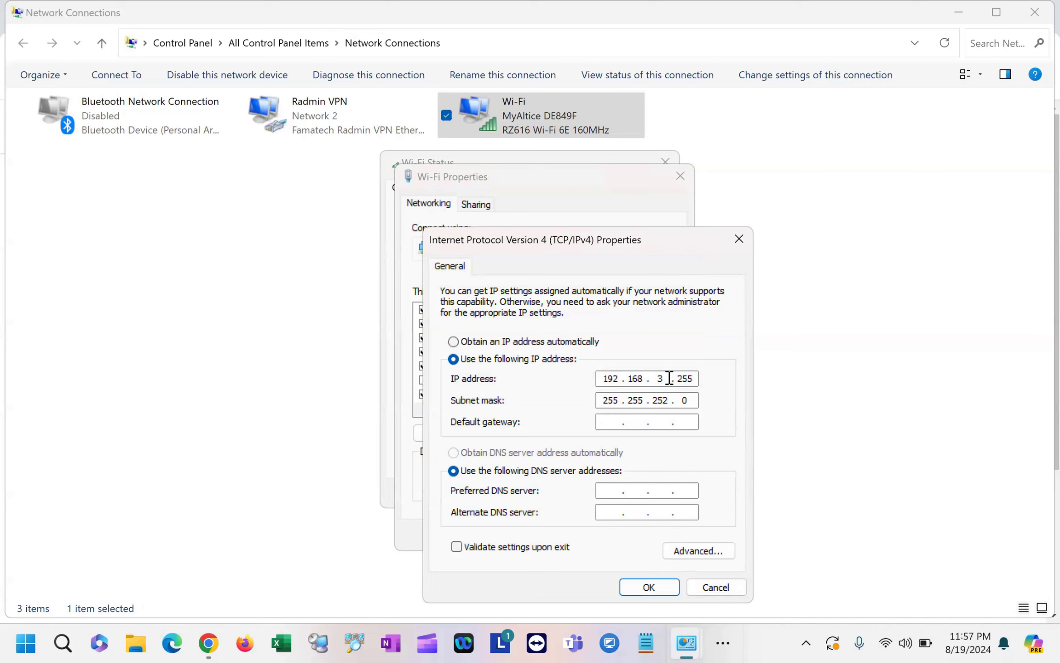